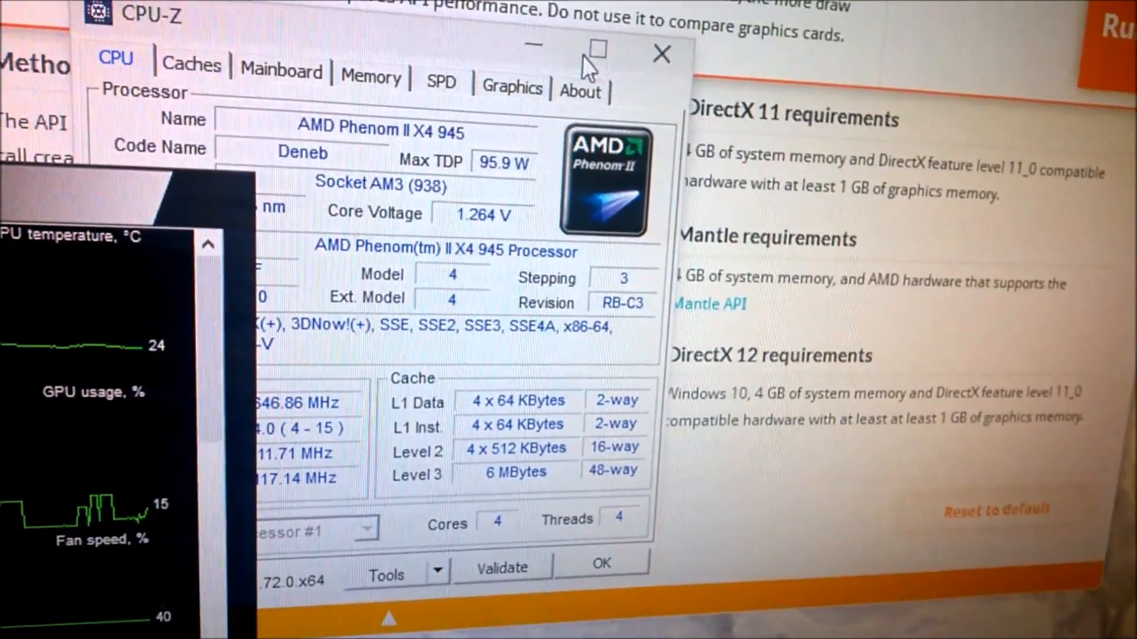
# Step: Close the CPU-Z processor details and the MSI Afterburner monitoring windows
pyautogui.moveTo(470, 35); pyautogui.dragTo(675, 36)
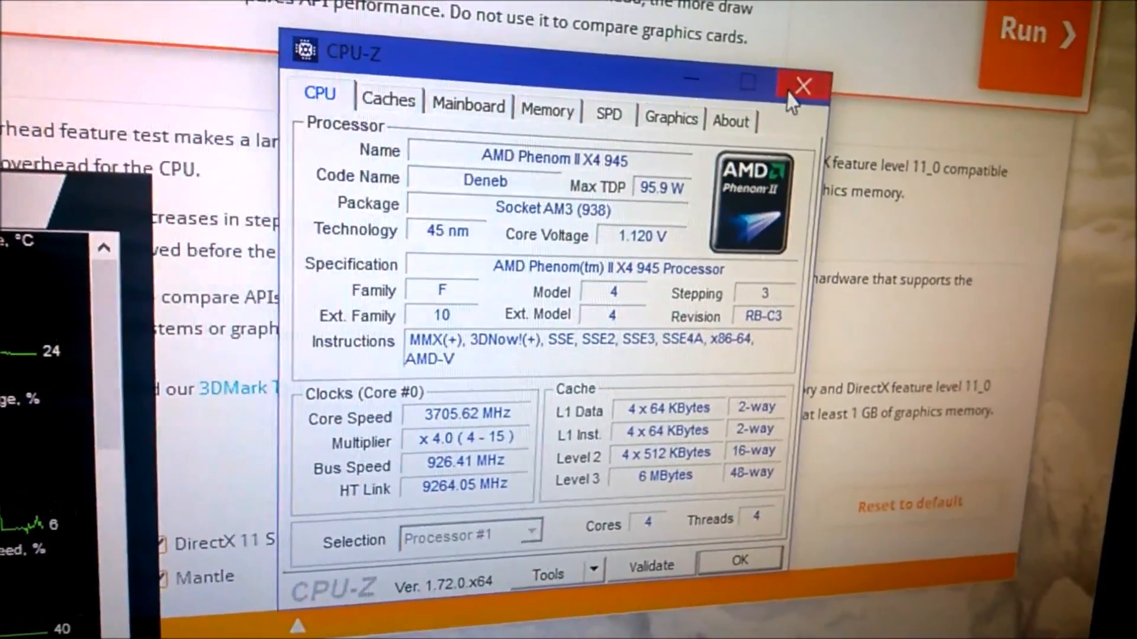
pyautogui.click(774, 81)
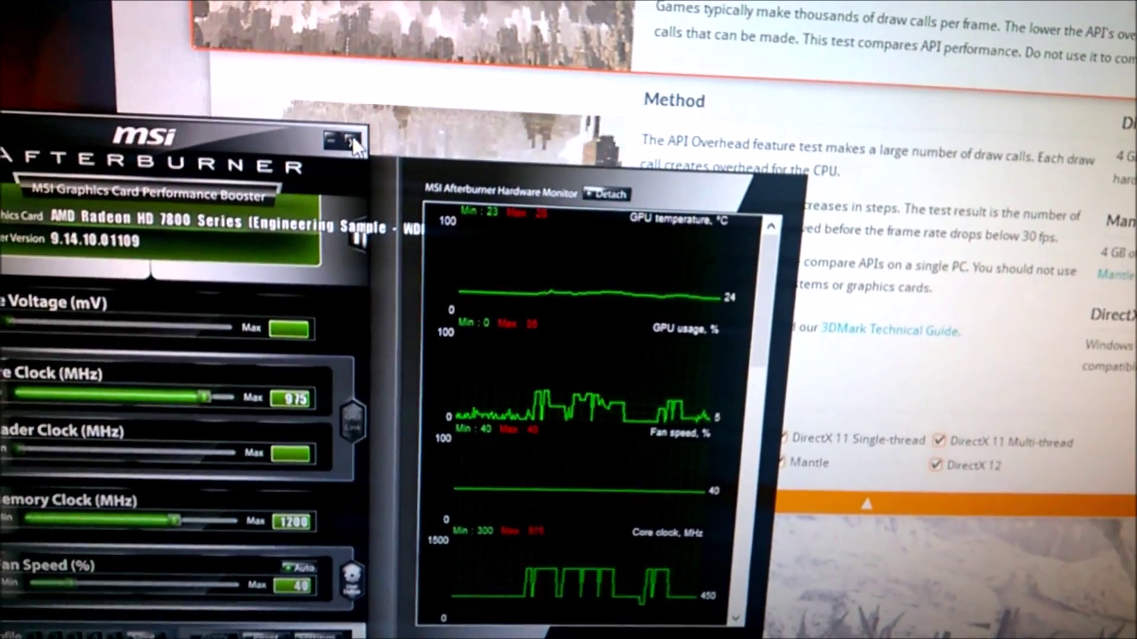
pyautogui.click(354, 143)
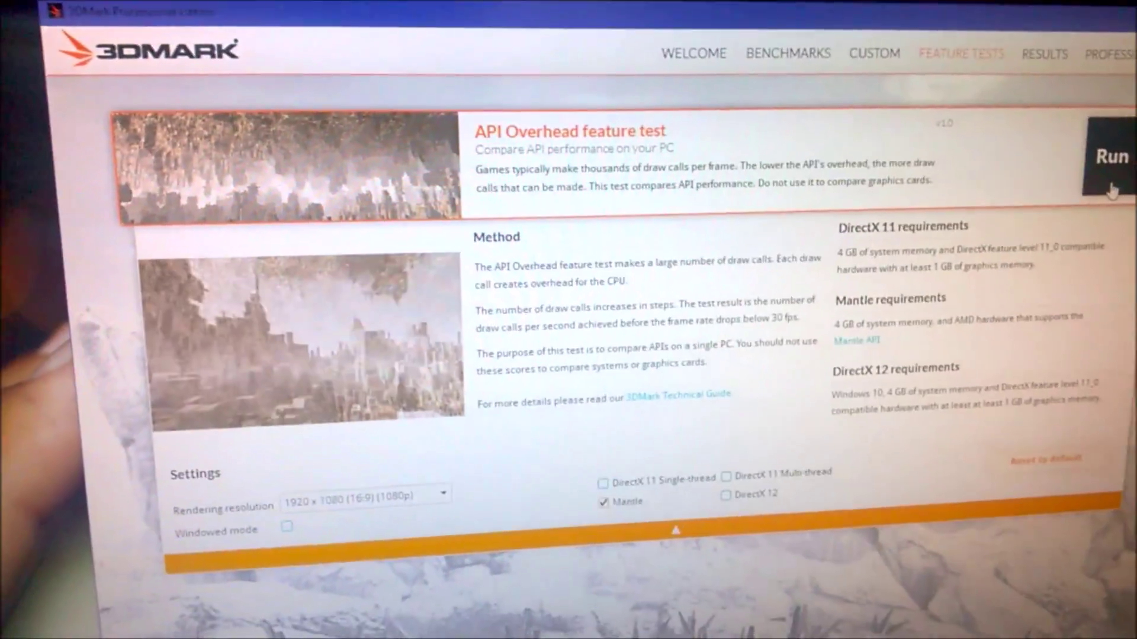
# Step: Run the Mantle-only API Overhead test, scoring 8,412,577 draw calls per second
pyautogui.click(1013, 209)
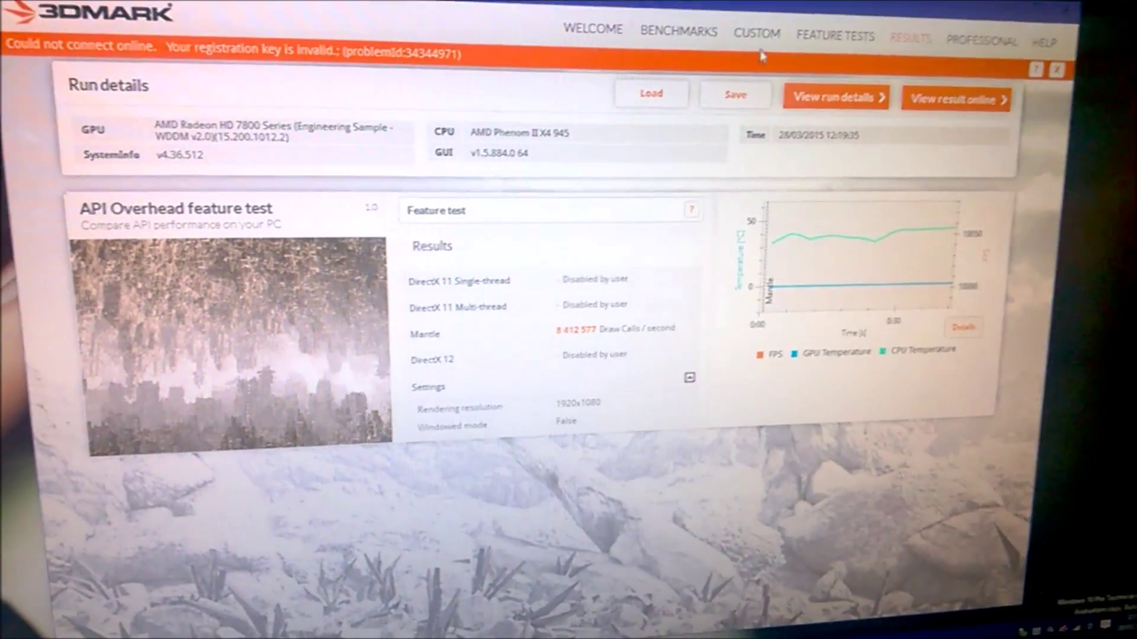
# Step: Return to the API Overhead feature test and start a DirectX 12-only run
pyautogui.click(657, 26)
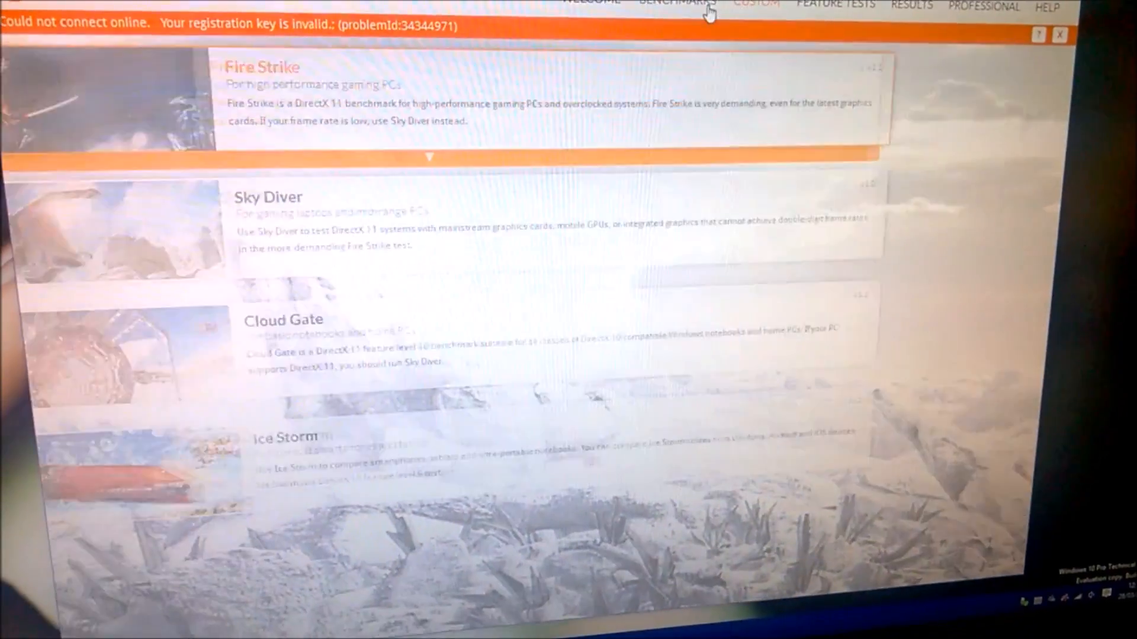
pyautogui.click(831, 7)
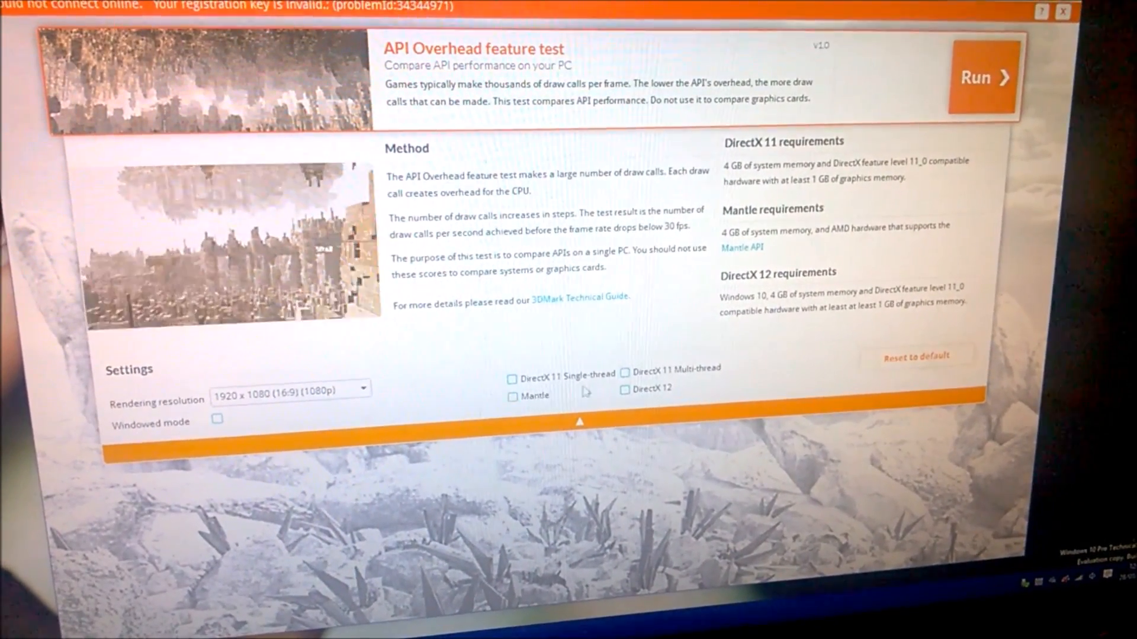
pyautogui.click(623, 389)
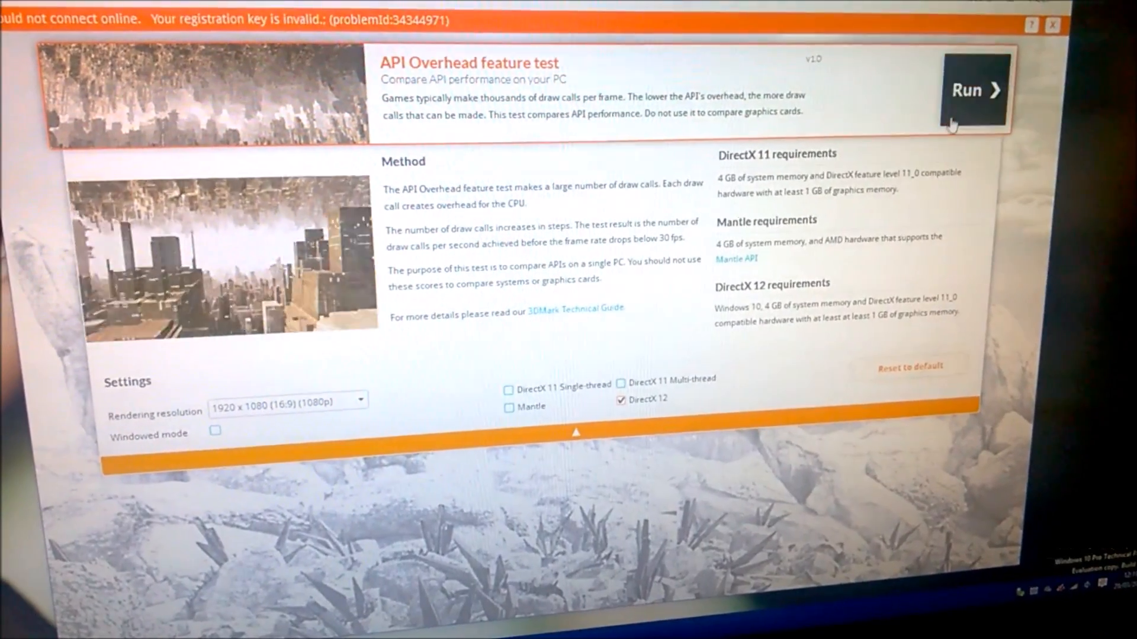
pyautogui.click(977, 74)
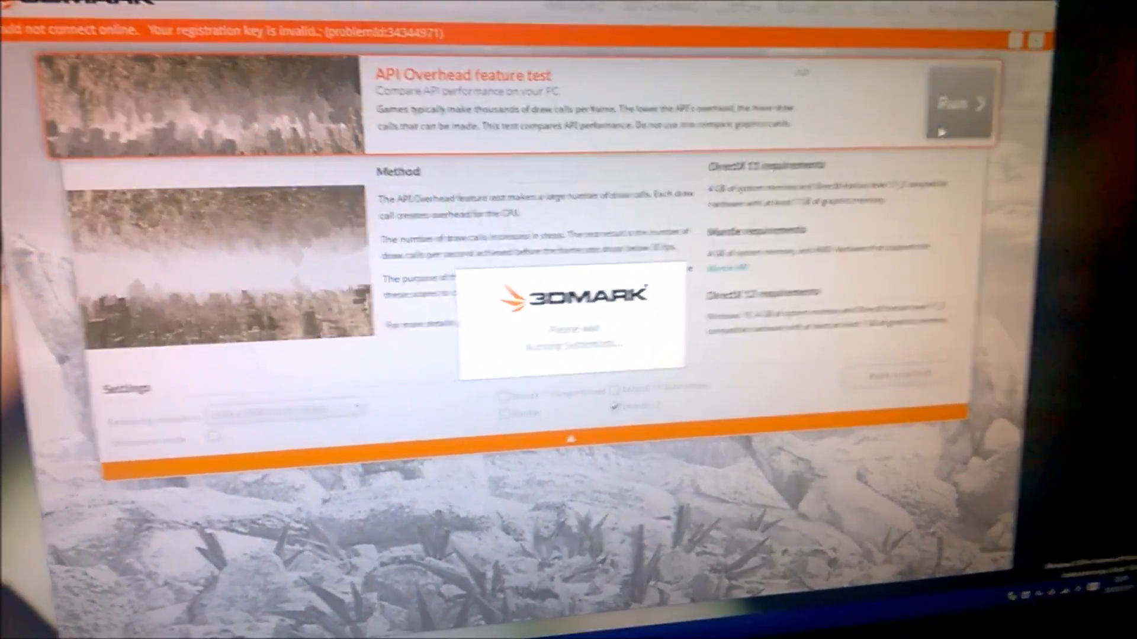